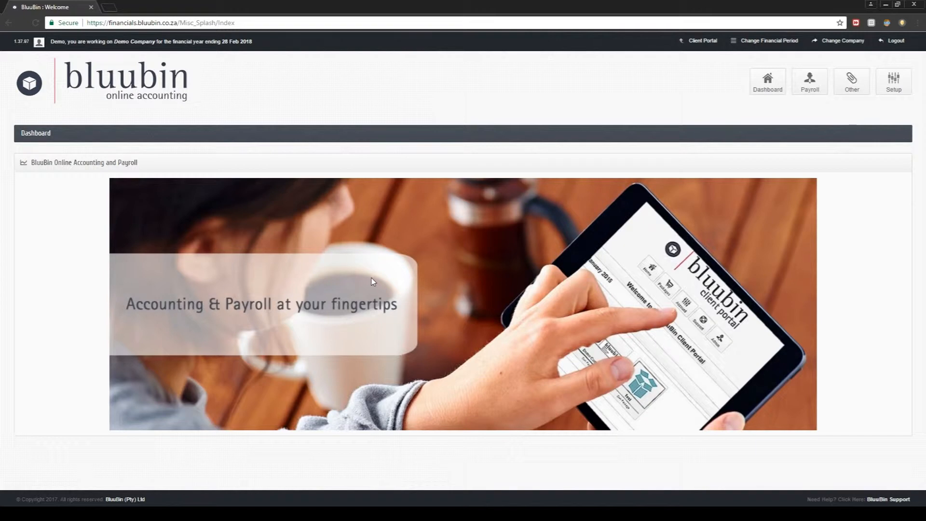
# - Open the Payroll page, which shows 2 total employees and no pending applications
pyautogui.click(815, 85)
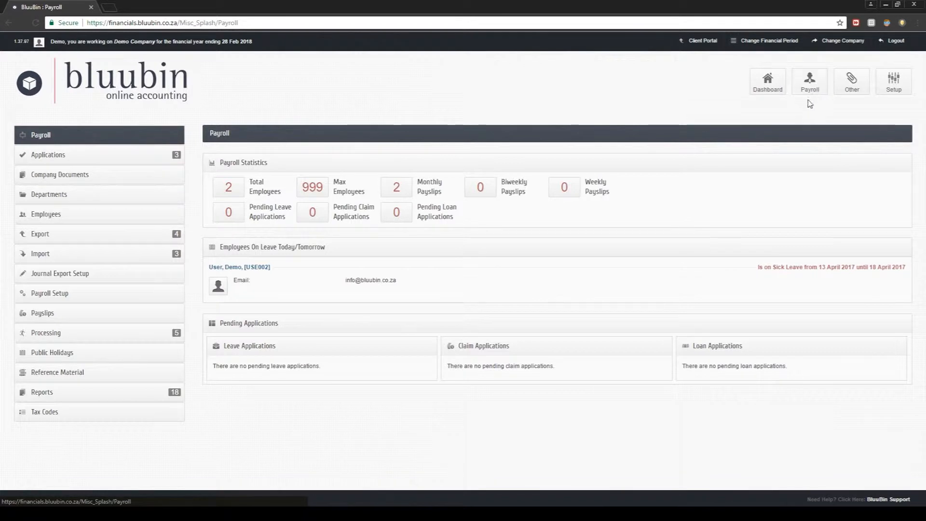
# - In Payroll Setup, preview the Staff Loans, Staff Claims and Leave Rules tabs, then edit Payroll Options
pyautogui.click(102, 298)
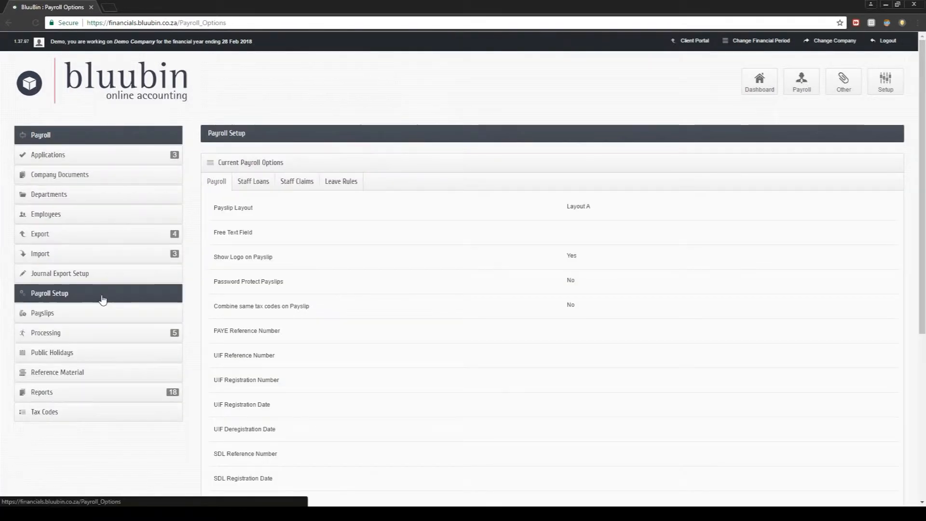
pyautogui.click(271, 186)
pyautogui.click(297, 186)
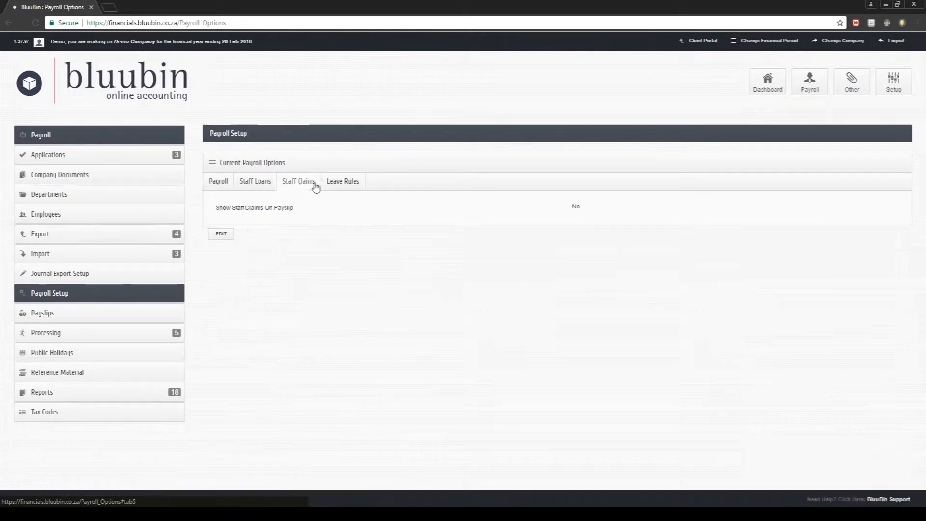
pyautogui.click(346, 184)
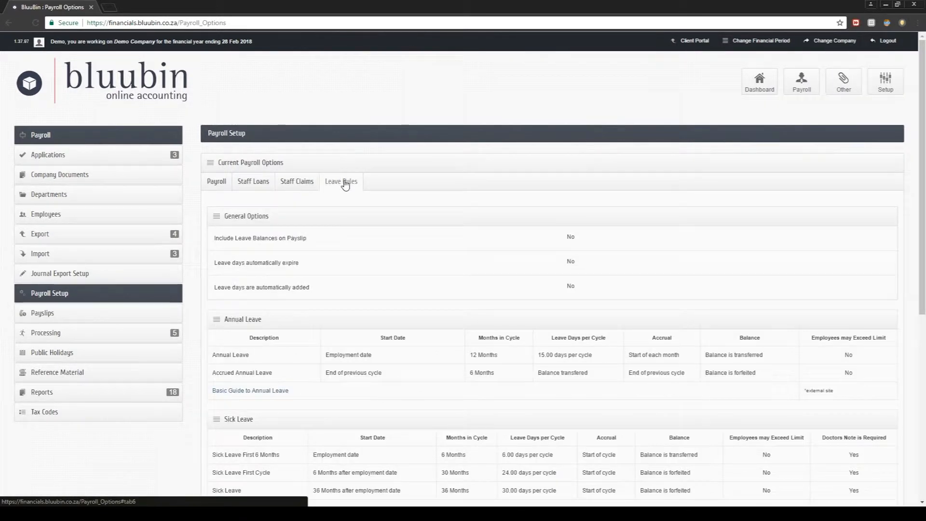
pyautogui.click(223, 185)
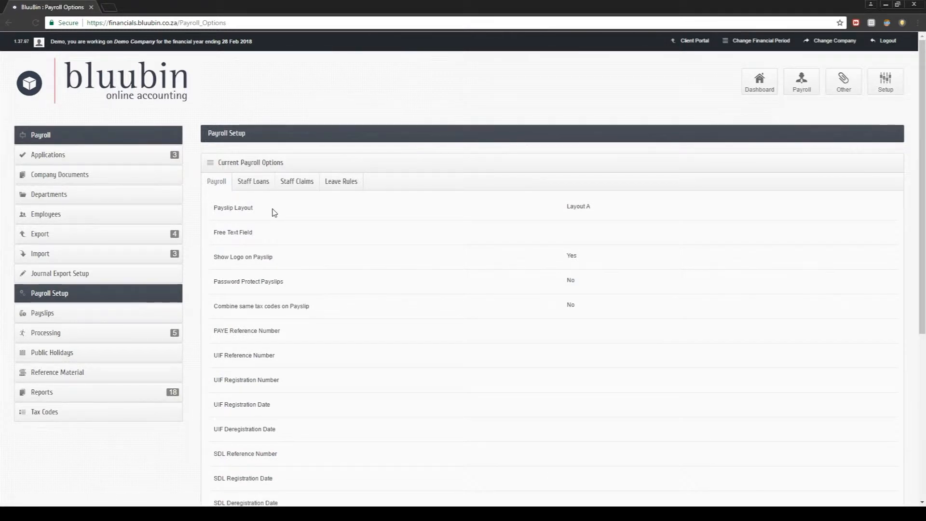
pyautogui.scroll(-5, 274, 212)
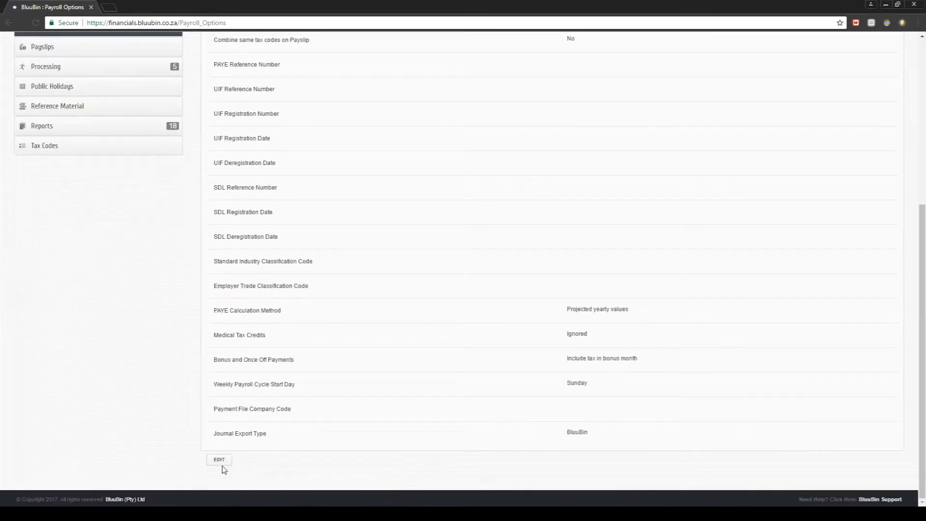
pyautogui.click(219, 460)
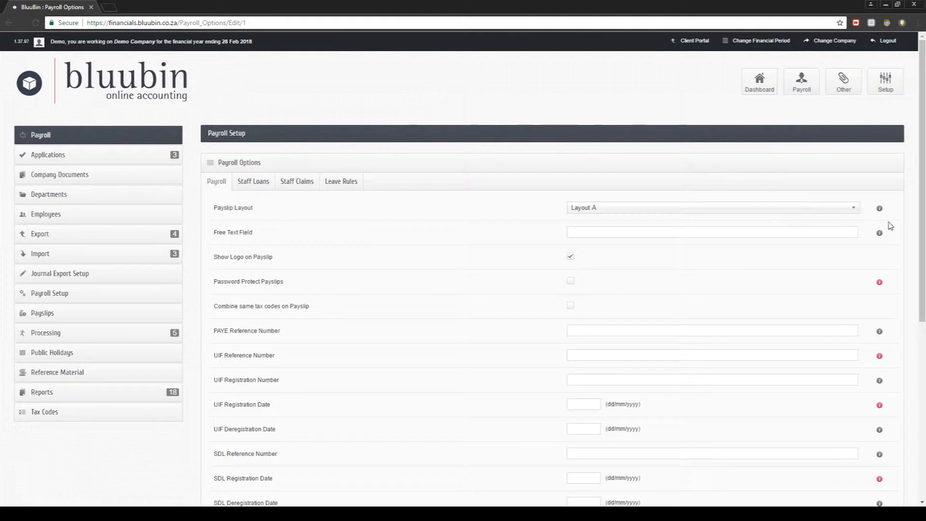
# - Read the help text beside the payslip and tax reference fields
pyautogui.moveTo(880, 236)
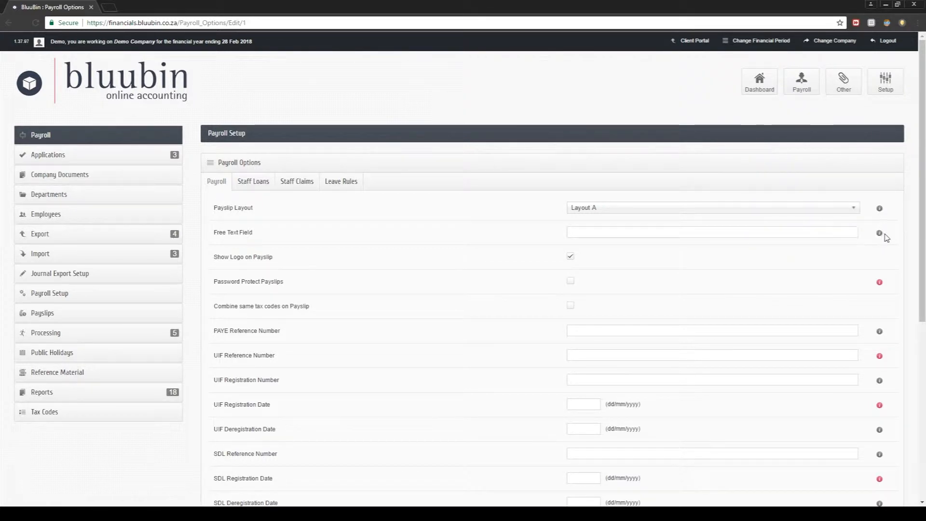
pyautogui.moveTo(881, 286)
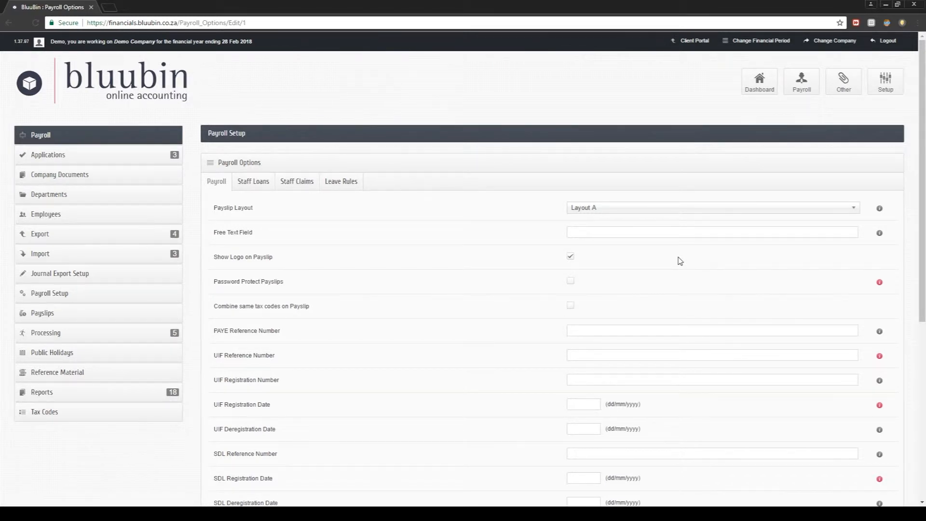
# - Keep payslip Layout A, show the logo on payslips, and combine same tax codes
pyautogui.scroll(-1, 680, 261)
pyautogui.click(623, 161)
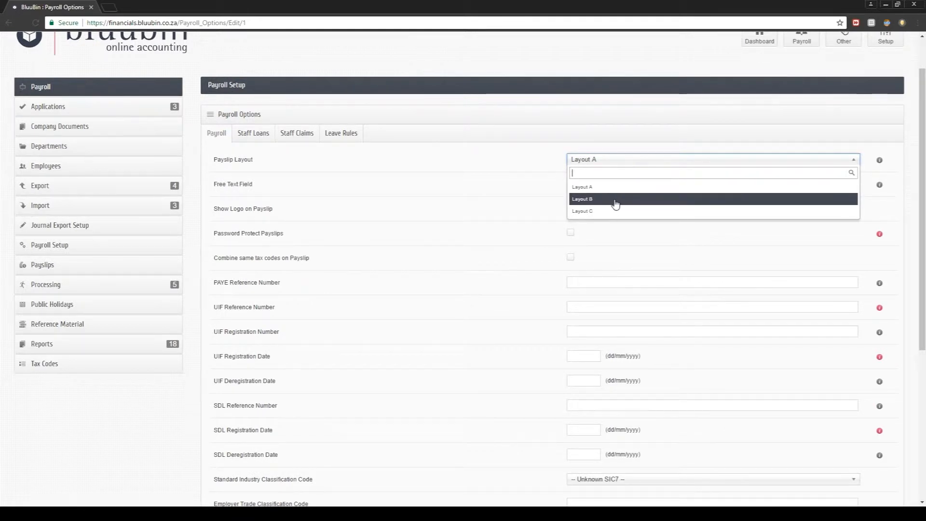
pyautogui.click(612, 164)
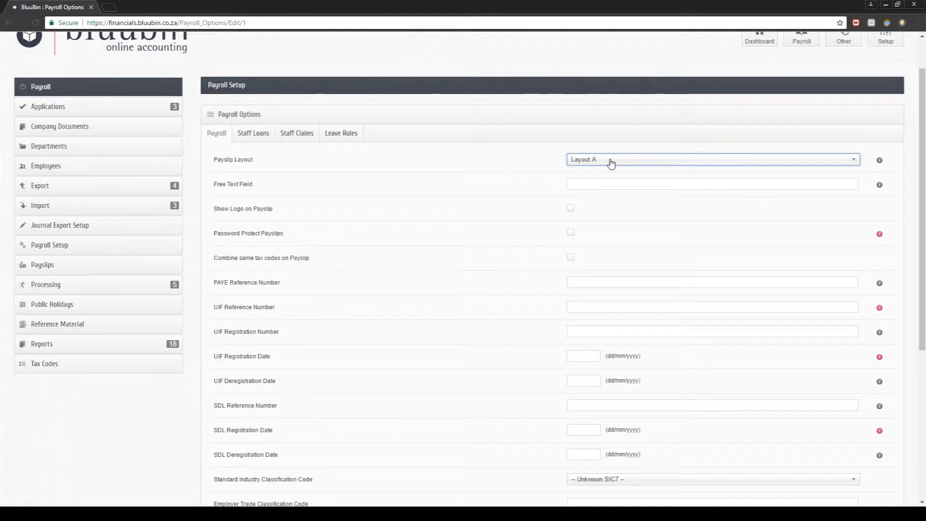
pyautogui.click(570, 208)
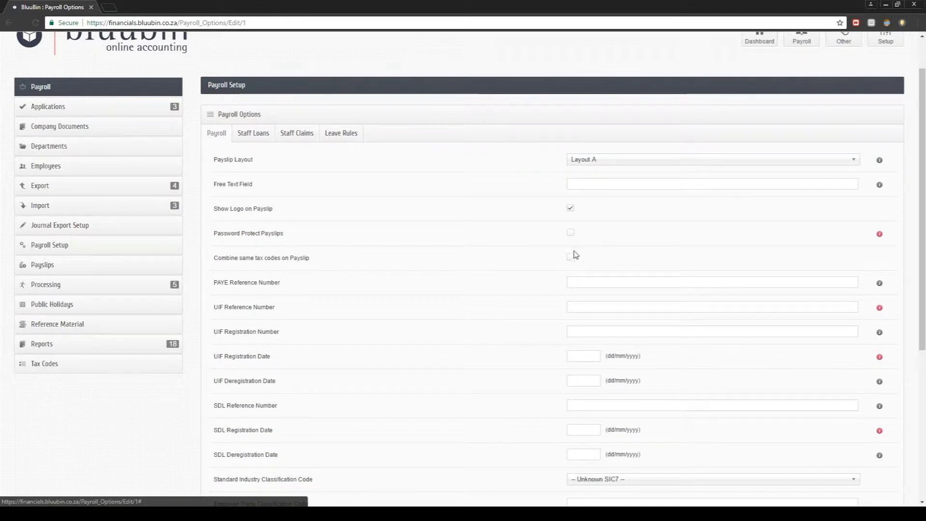
pyautogui.click(571, 259)
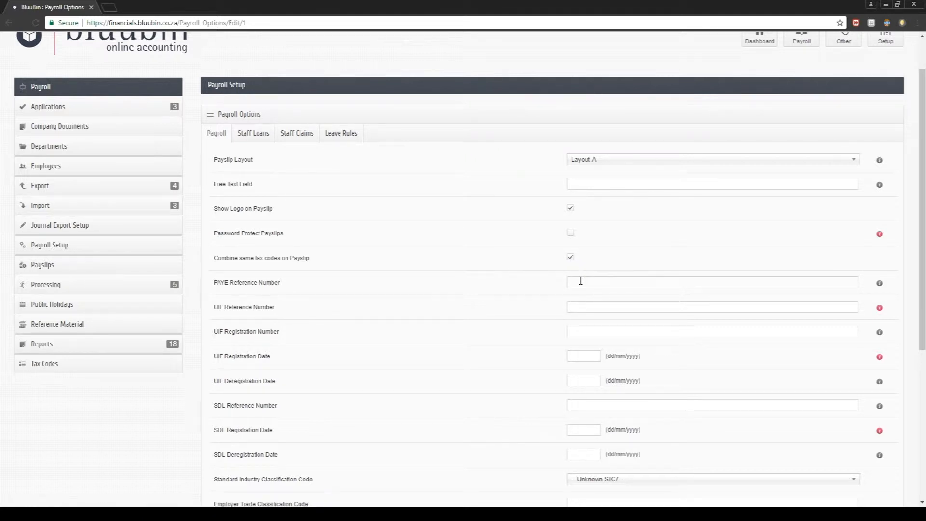
# - Fill in the PAYE reference, UIF reference and UIF registration numbers
pyautogui.click(575, 277)
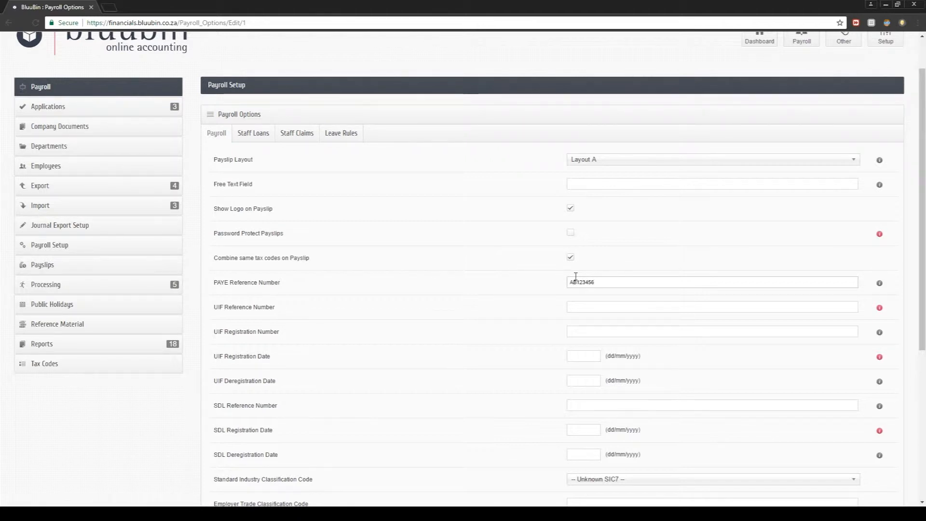
pyautogui.press('BackSpace')
pyautogui.click(597, 307)
pyautogui.write('678')
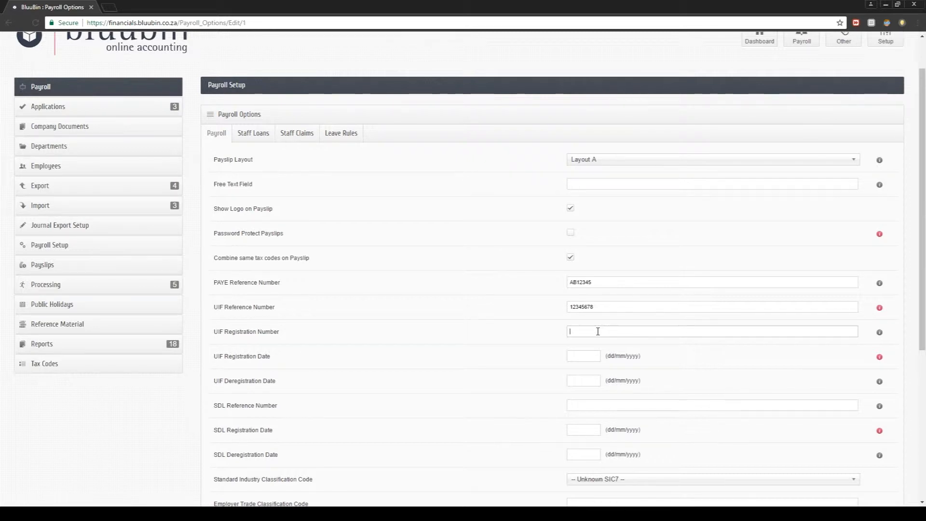
pyautogui.click(598, 331)
pyautogui.click(589, 357)
pyautogui.click(633, 427)
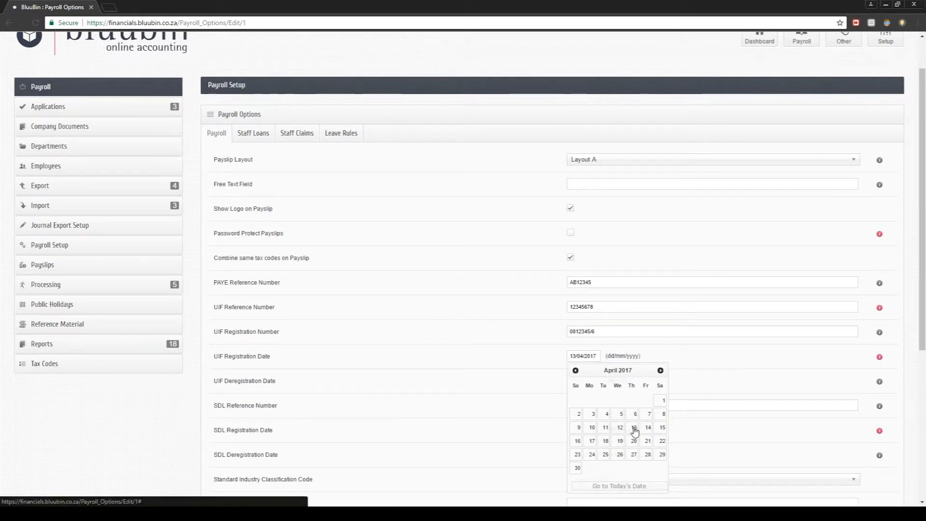
pyautogui.scroll(-1, 635, 348)
pyautogui.scroll(-1, 634, 352)
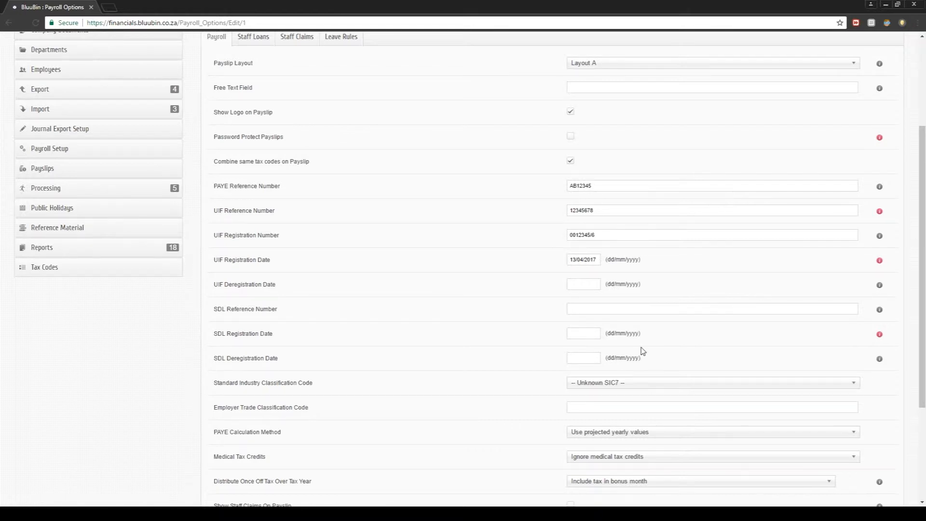
pyautogui.scroll(-1, 643, 352)
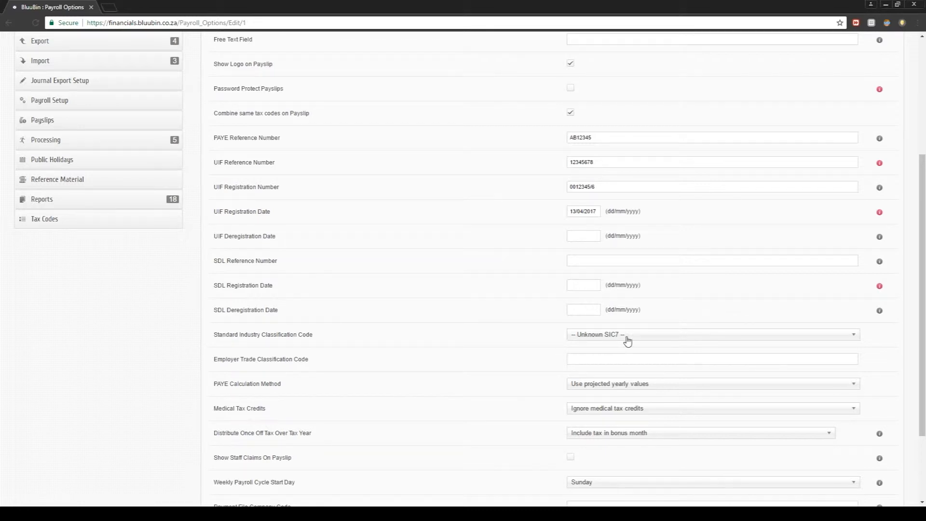
pyautogui.click(847, 334)
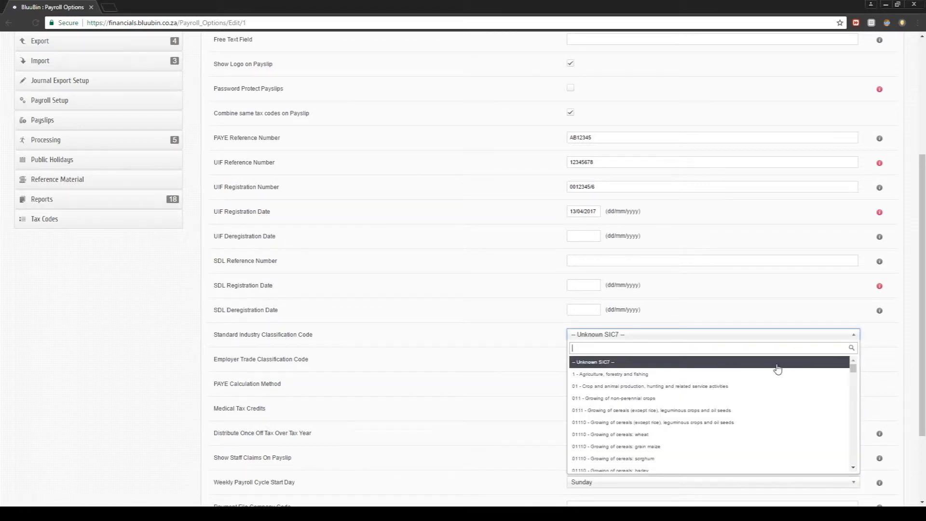
pyautogui.scroll(-5, 777, 370)
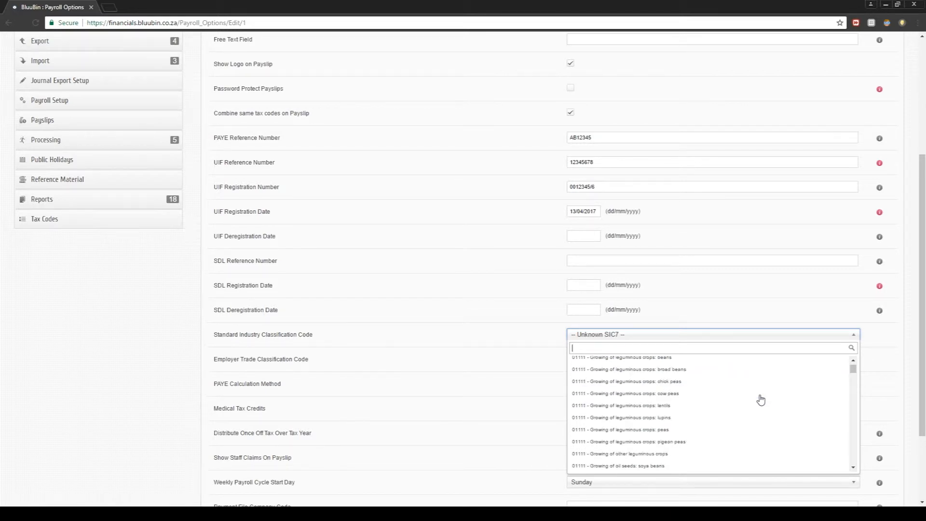
pyautogui.scroll(5, 745, 417)
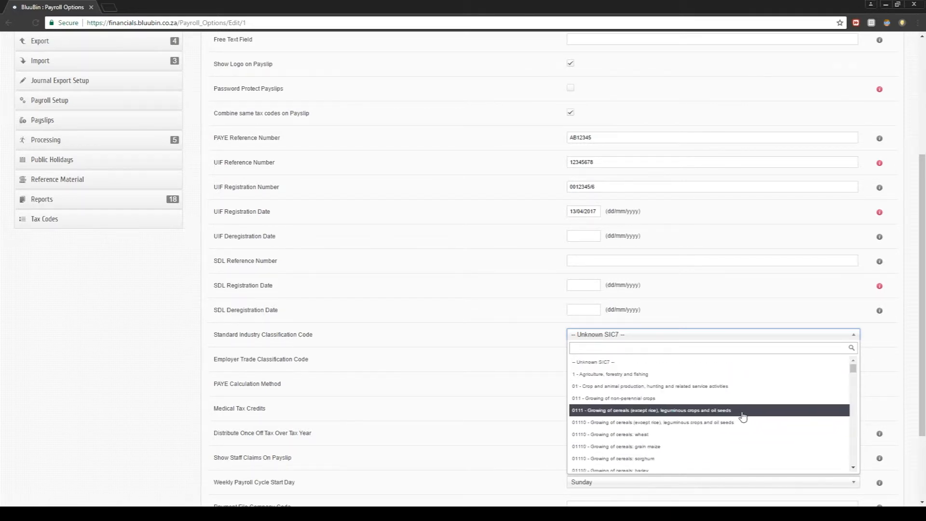
pyautogui.click(601, 362)
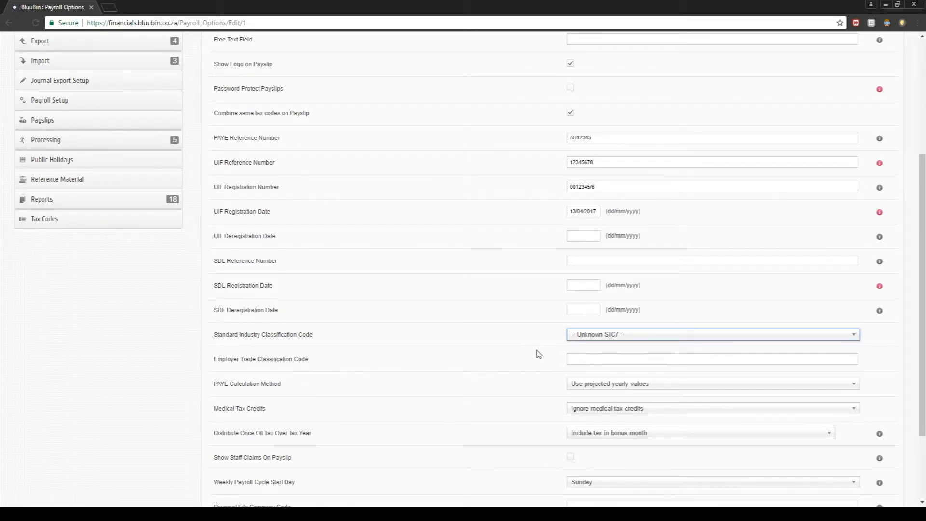
pyautogui.click(554, 338)
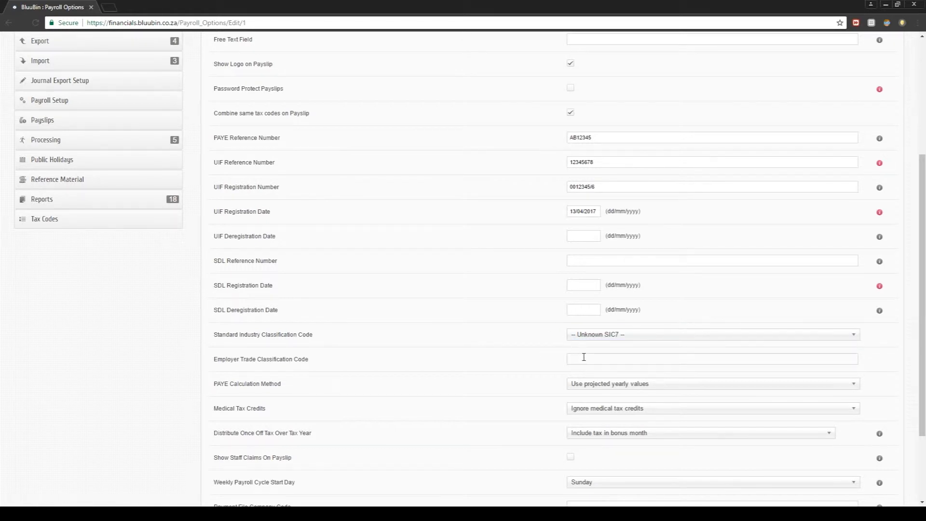
# - Set Medical Tax Credits to deduct monthly from PAYE, keeping projected yearly PAYE and bonus-month once-off tax
pyautogui.click(579, 388)
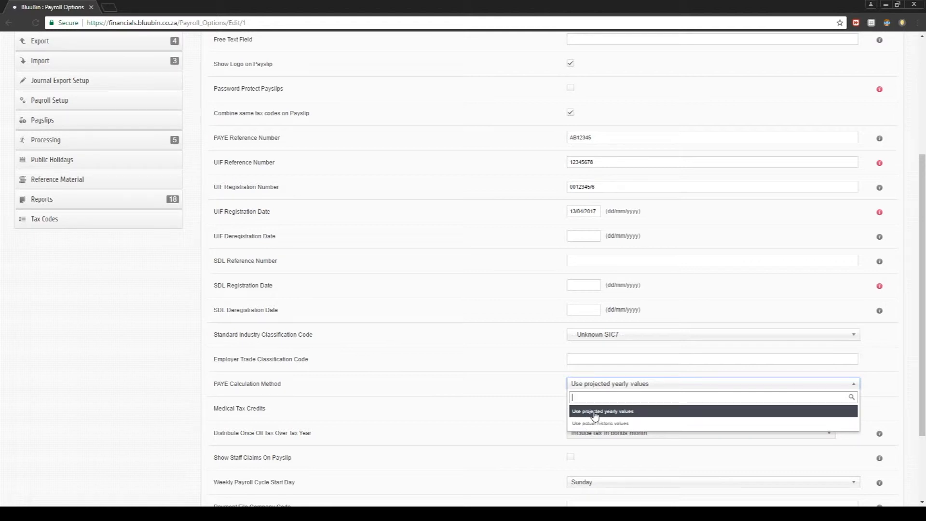
pyautogui.click(600, 388)
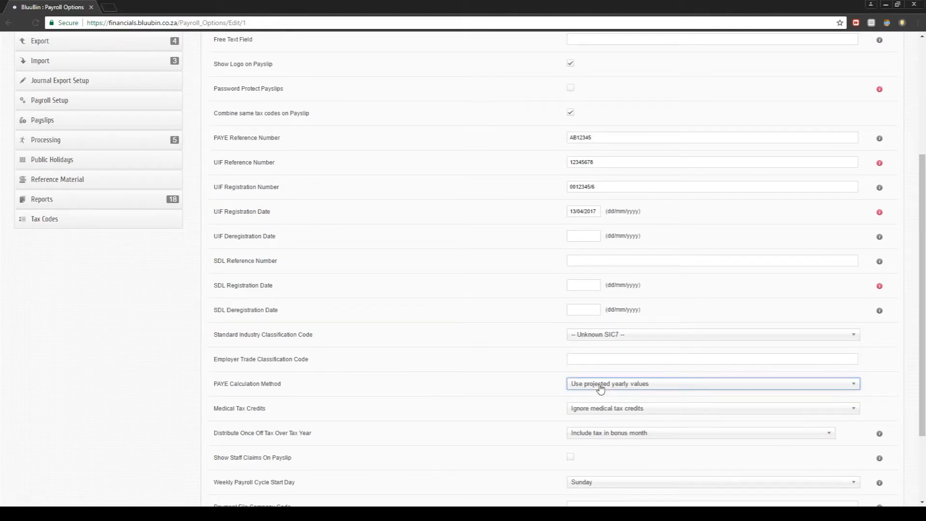
pyautogui.click(614, 415)
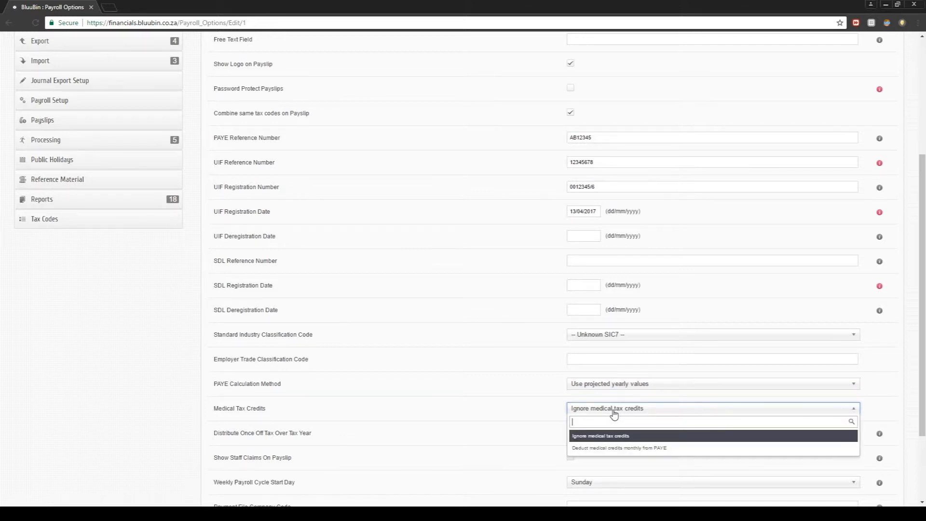
pyautogui.click(613, 448)
pyautogui.scroll(-2, 564, 408)
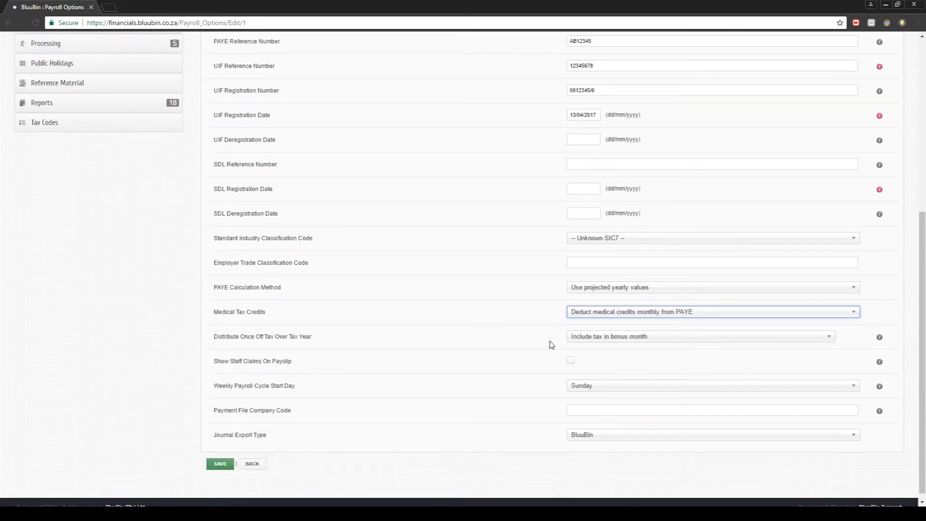
pyautogui.click(596, 342)
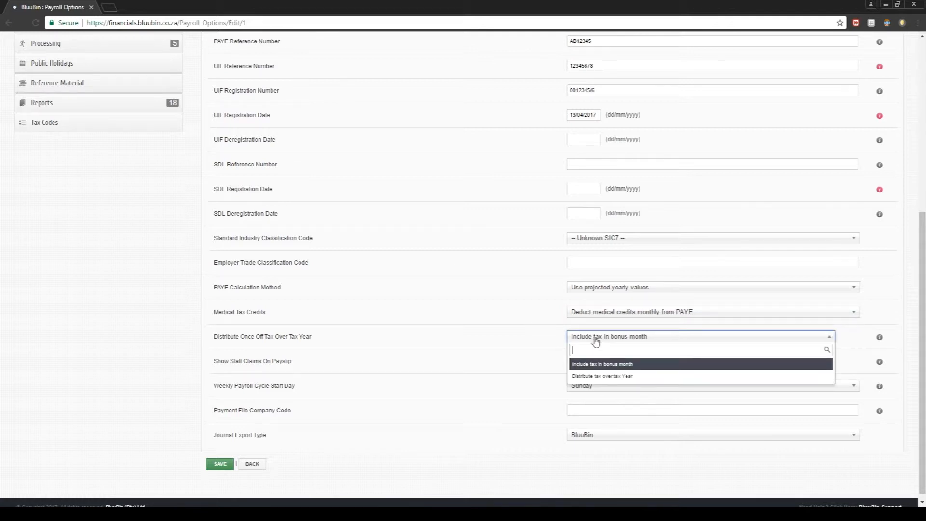
pyautogui.click(630, 367)
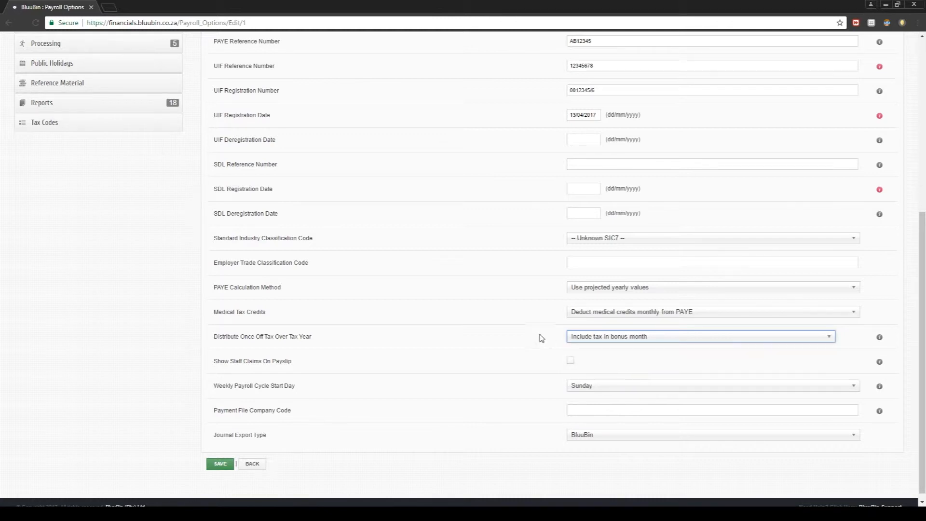
pyautogui.scroll(5, 446, 317)
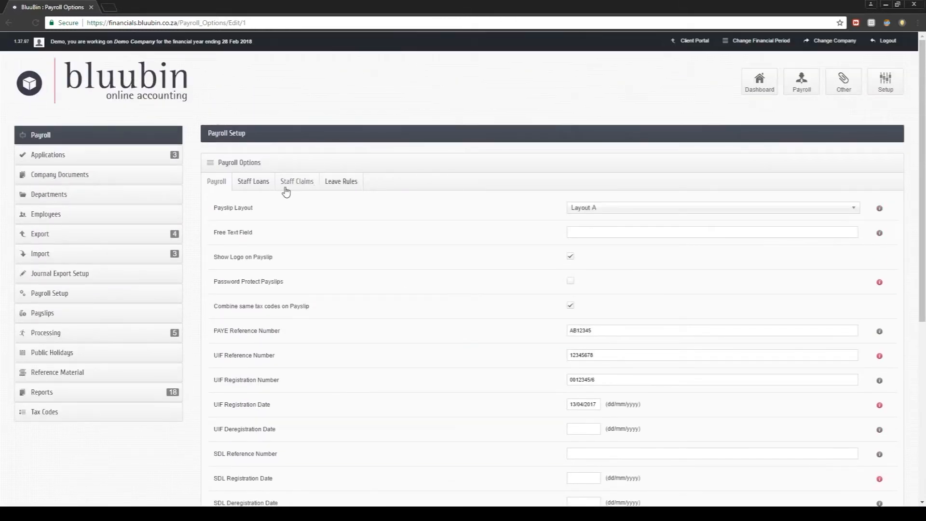
# - Review the Staff Loans options and their help, then move to the Staff Claims settings
pyautogui.click(257, 188)
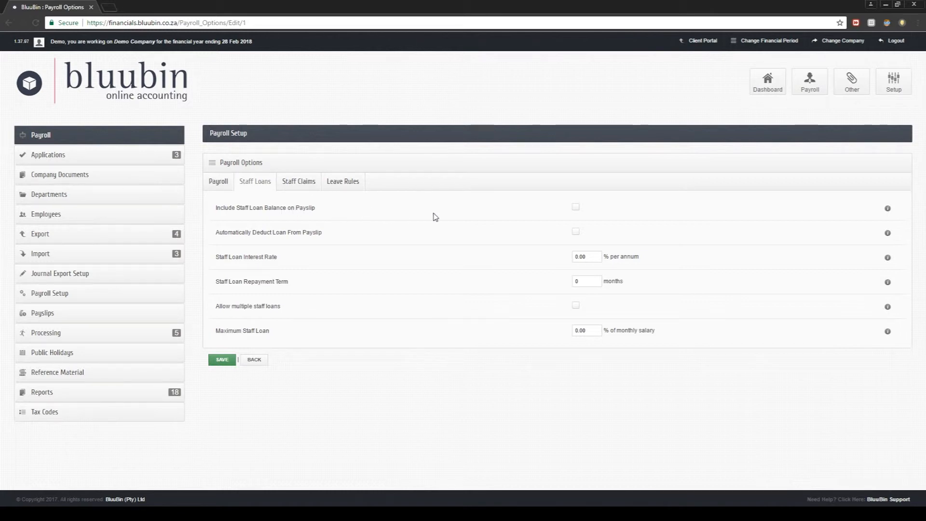
pyautogui.moveTo(890, 211)
pyautogui.moveTo(886, 236)
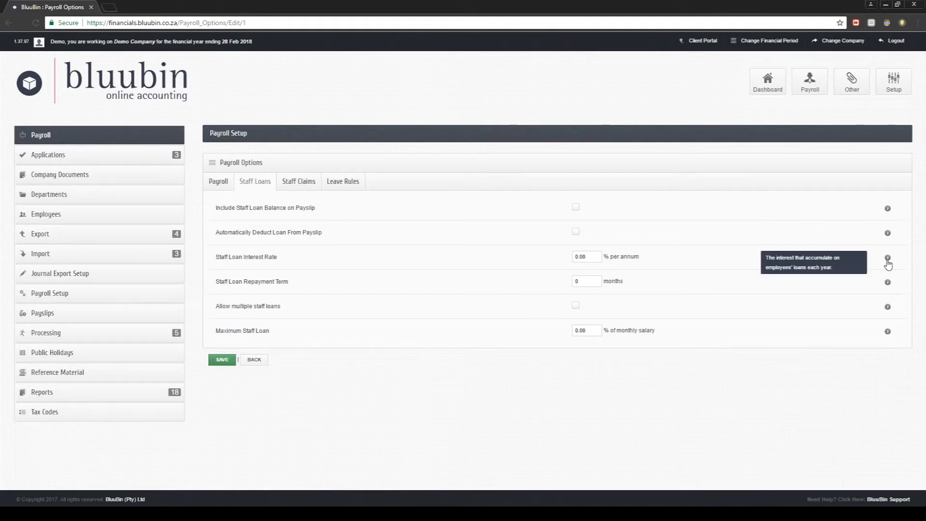
pyautogui.click(298, 183)
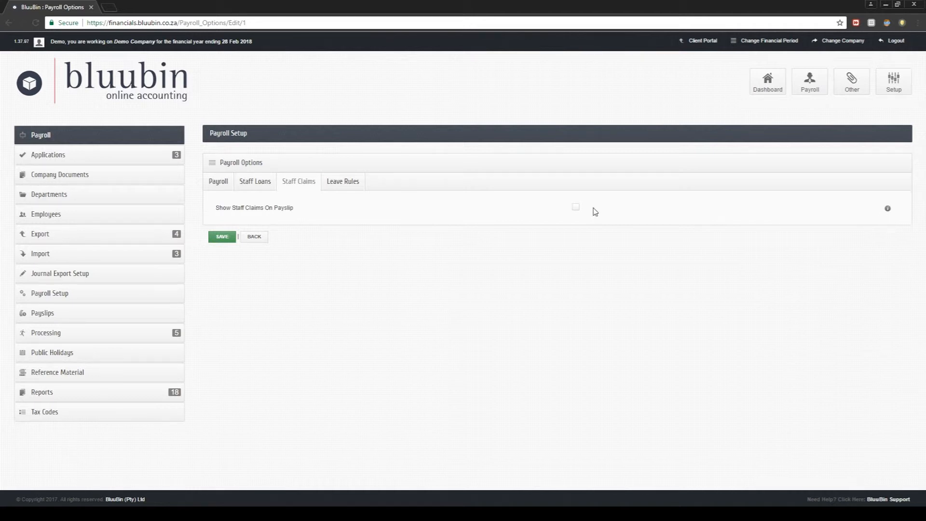
# - Tick Show Staff Claims On Payslip, then move to the Leave Rules settings
pyautogui.click(576, 206)
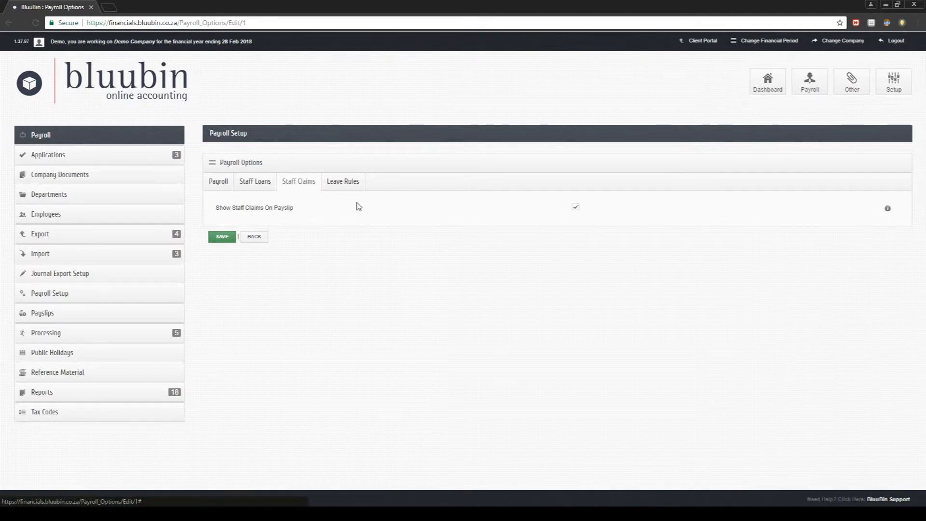
pyautogui.click(332, 188)
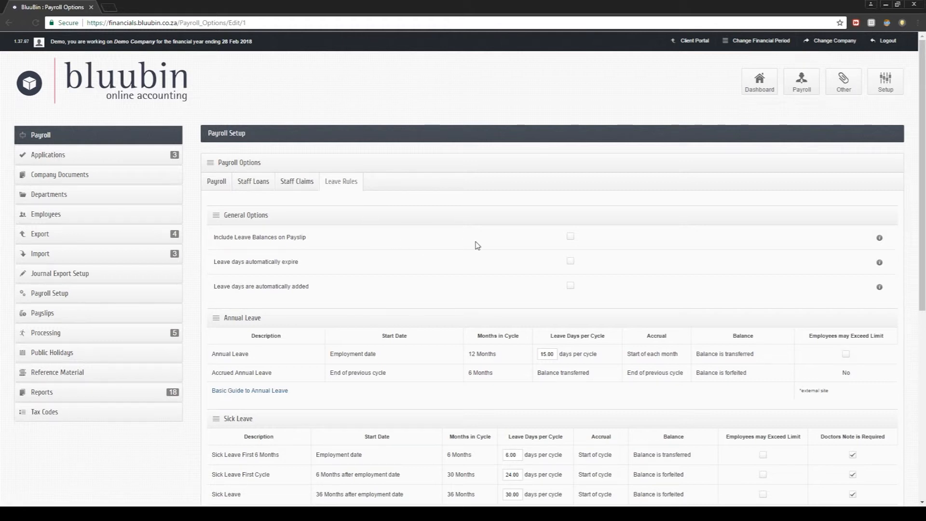
# - Turn on Include Leave Balances on Payslip and automatic adding of leave days
pyautogui.click(571, 241)
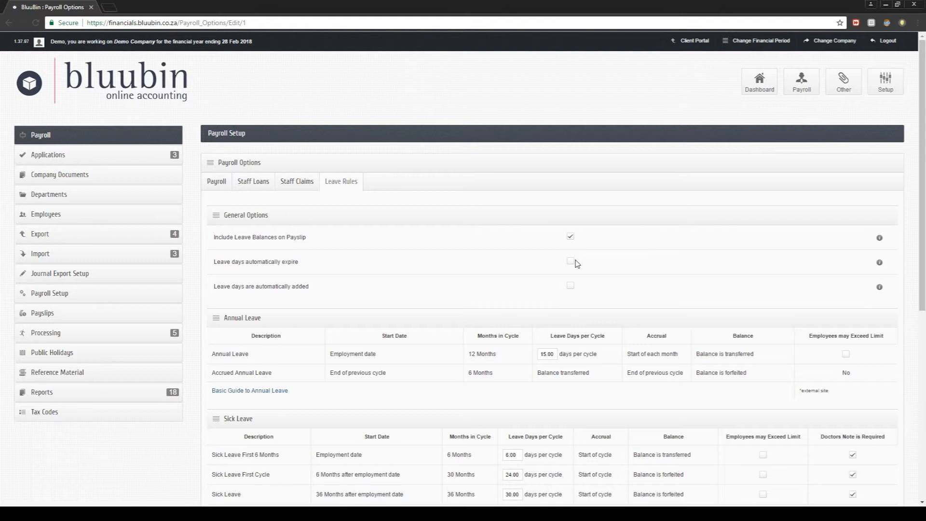
pyautogui.click(571, 287)
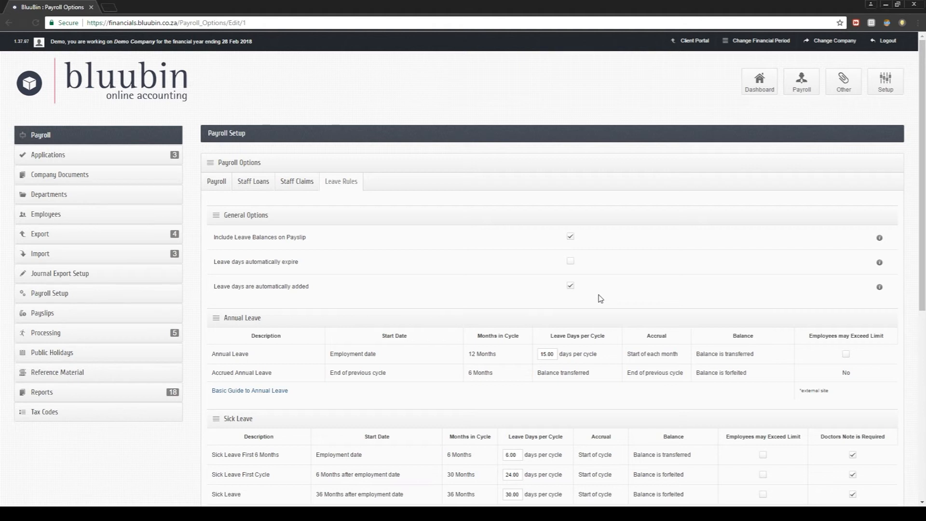
# - Allow employees to exceed the annual leave limit and change one further leave option
pyautogui.click(846, 354)
pyautogui.scroll(-3, 822, 336)
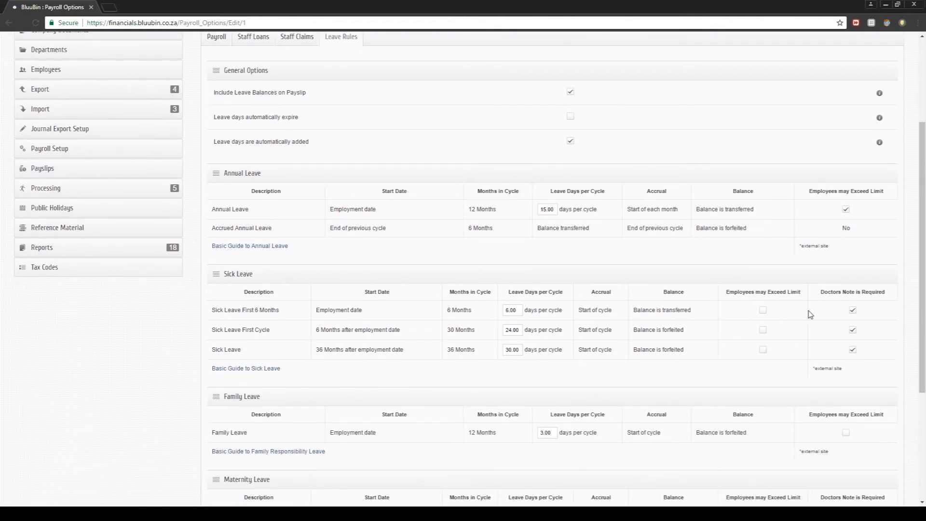
pyautogui.click(853, 312)
# - Save the payroll options and return to the Dashboard
pyautogui.scroll(-3, 465, 314)
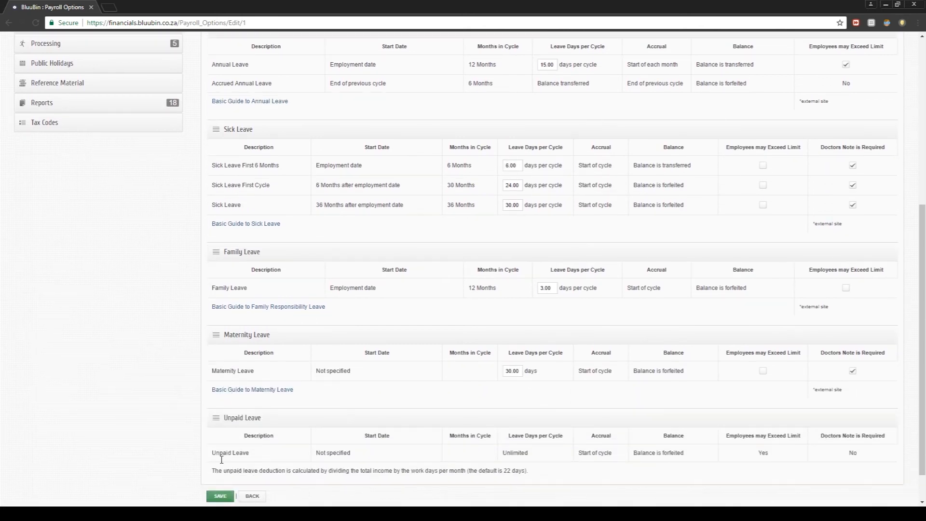
pyautogui.click(220, 496)
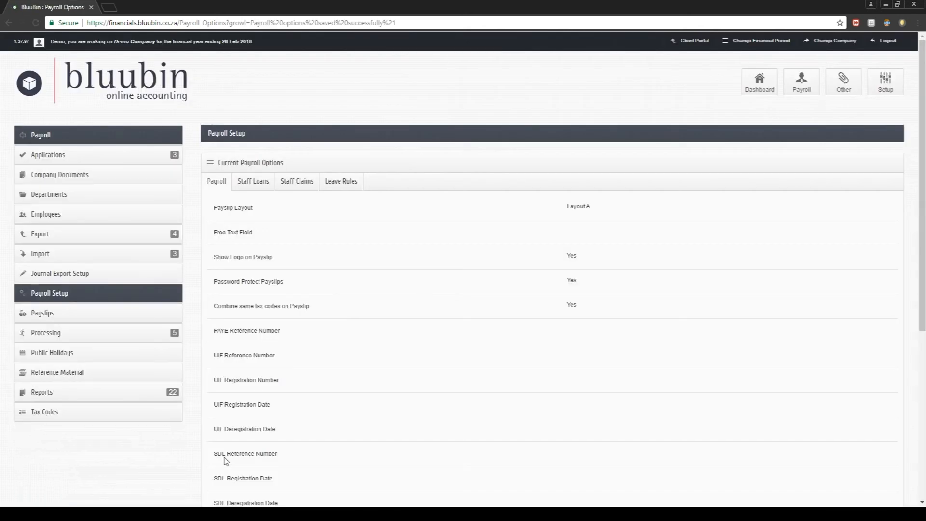
pyautogui.click(751, 94)
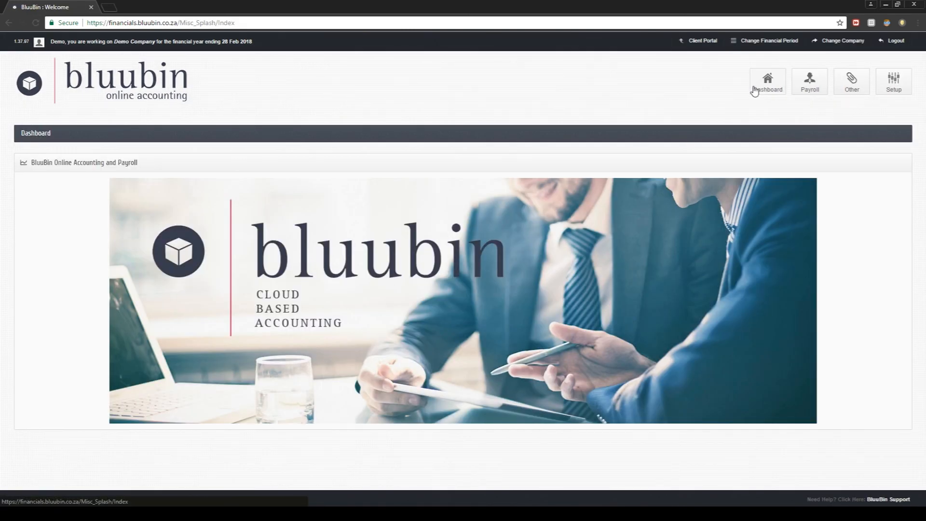